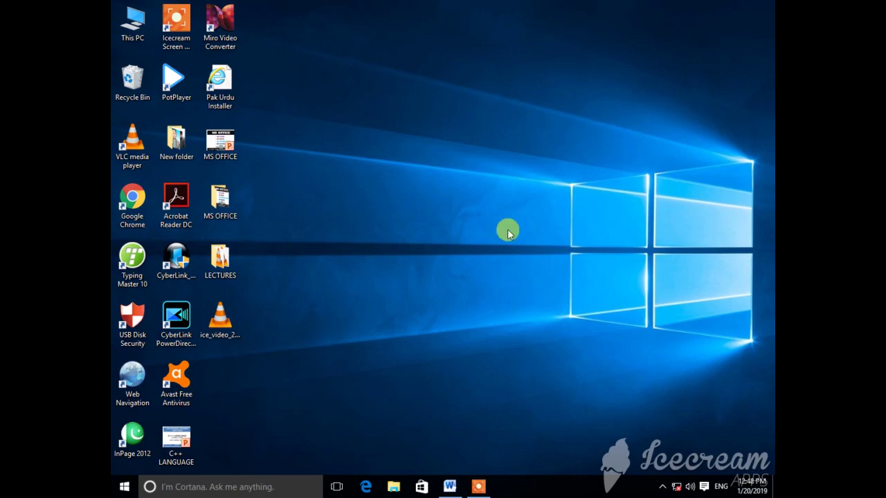
# - Refresh the desktop and switch to the Word document window
pyautogui.rightClick(507, 229)
pyautogui.click(520, 263)
pyautogui.rightClick(435, 182)
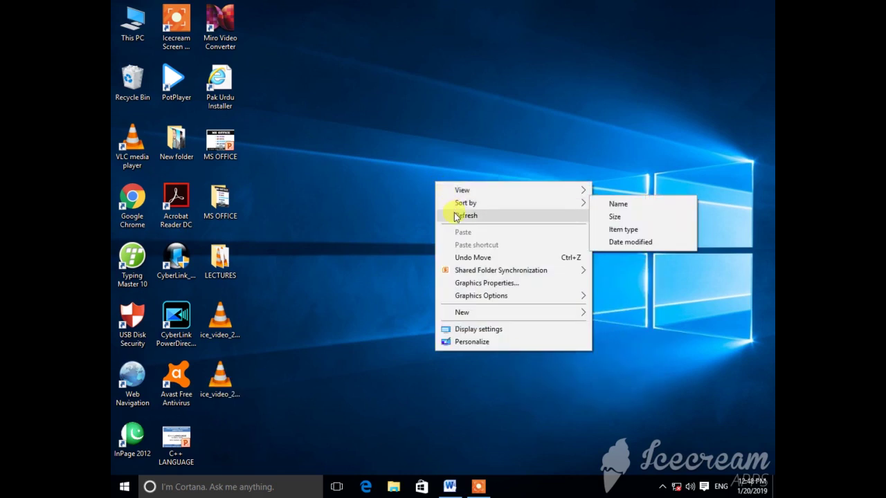
pyautogui.click(453, 215)
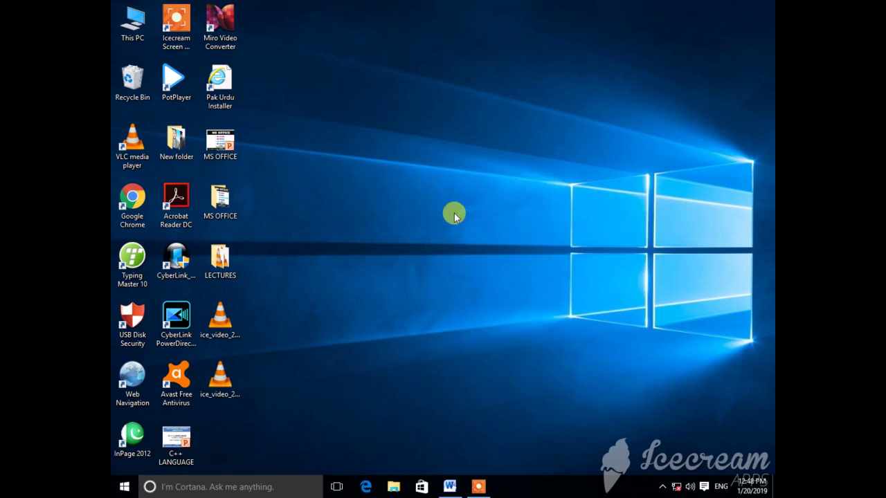
pyautogui.click(449, 487)
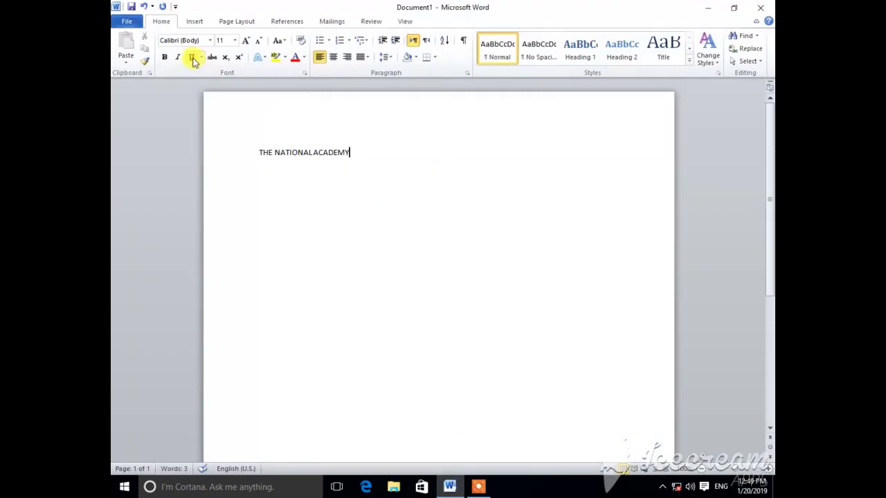
pyautogui.click(132, 22)
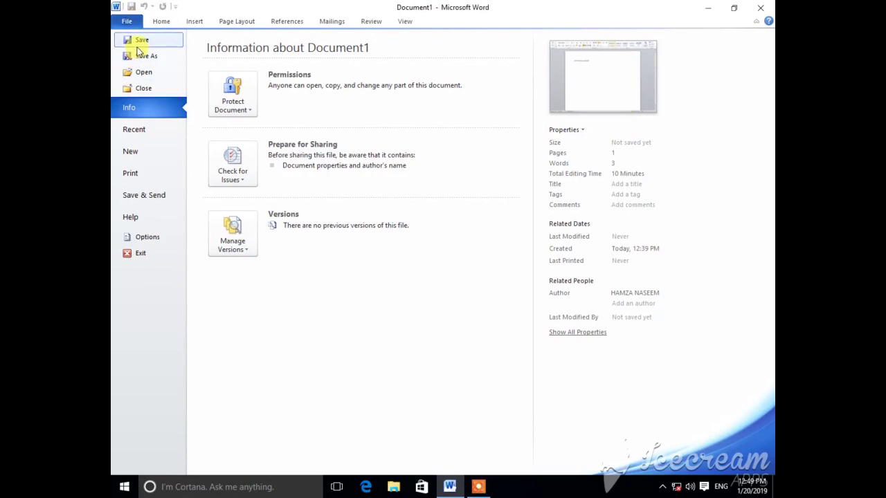
pyautogui.click(126, 22)
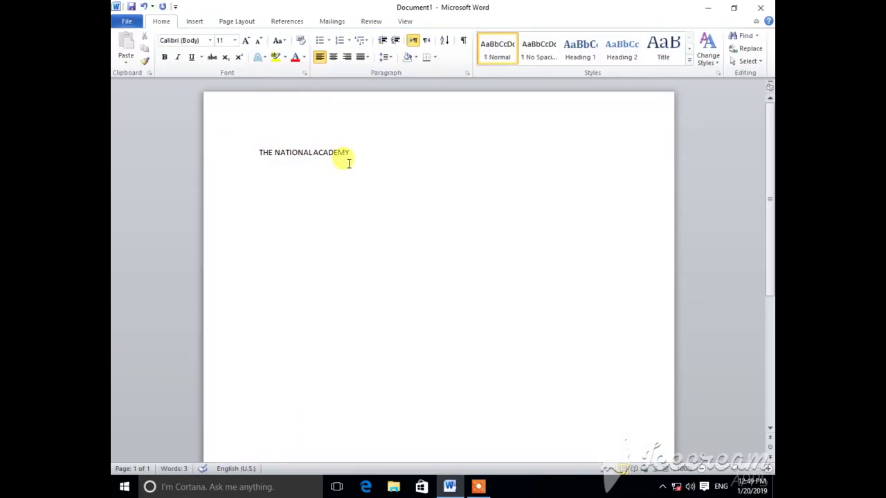
# - Select the heading THE NATIONAL ACADEMY and enlarge it to 24 pt
pyautogui.moveTo(351, 154); pyautogui.dragTo(236, 151)
pyautogui.click(246, 41)
pyautogui.click(246, 40)
pyautogui.click(246, 40)
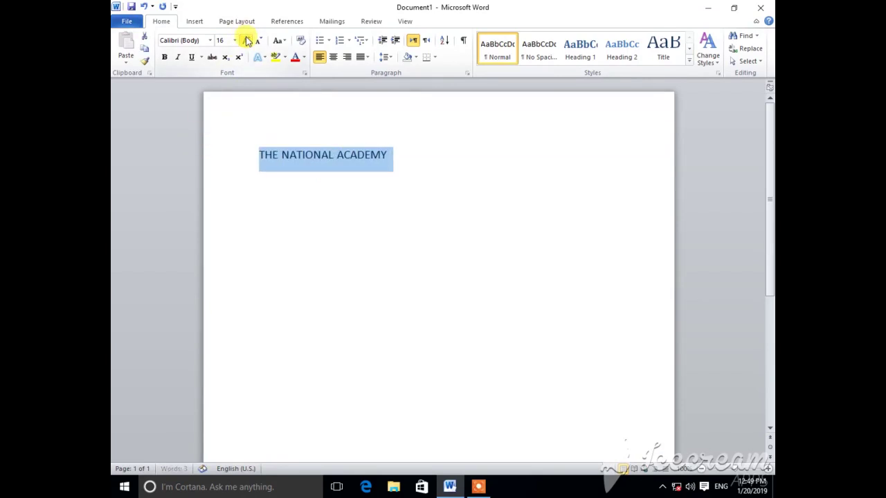
pyautogui.click(130, 21)
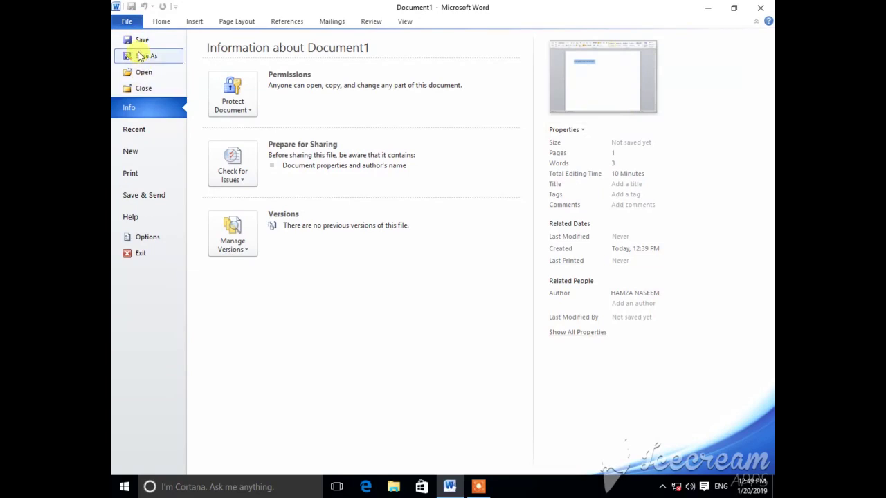
pyautogui.click(127, 21)
pyautogui.moveTo(417, 177); pyautogui.dragTo(265, 151)
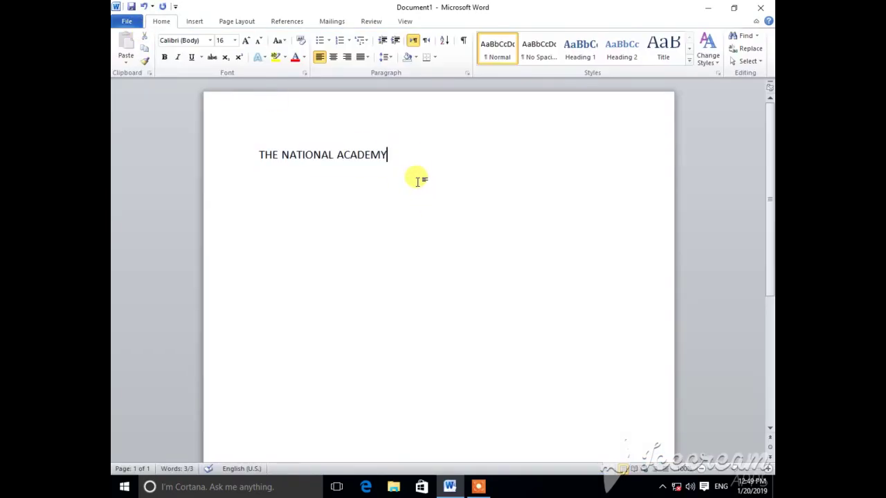
pyautogui.click(235, 41)
pyautogui.click(221, 148)
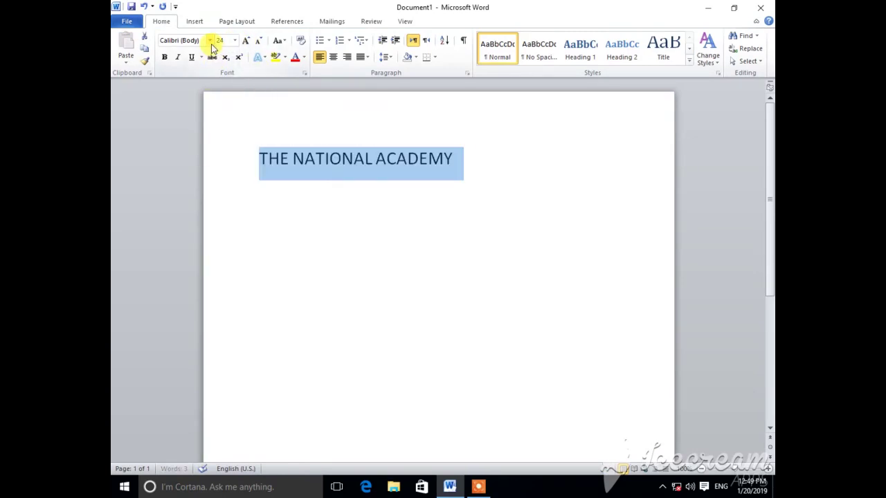
# - Change the heading font to Arial Black
pyautogui.click(210, 41)
pyautogui.click(208, 243)
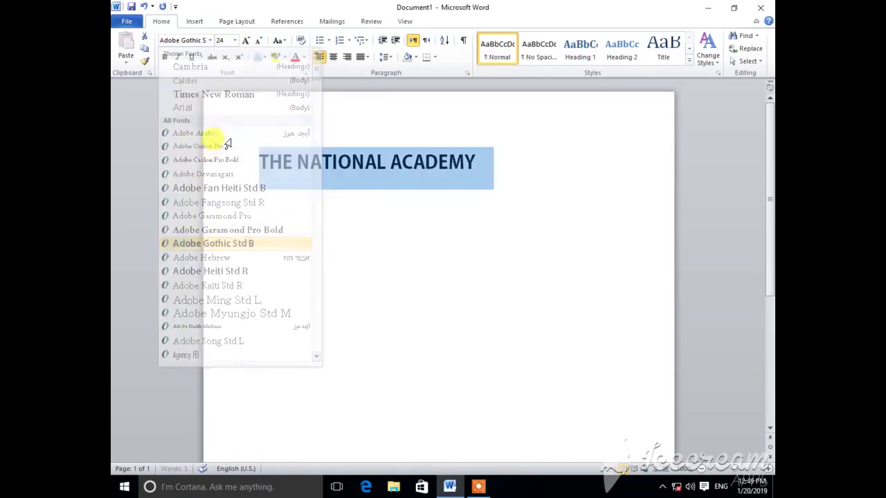
pyautogui.click(210, 40)
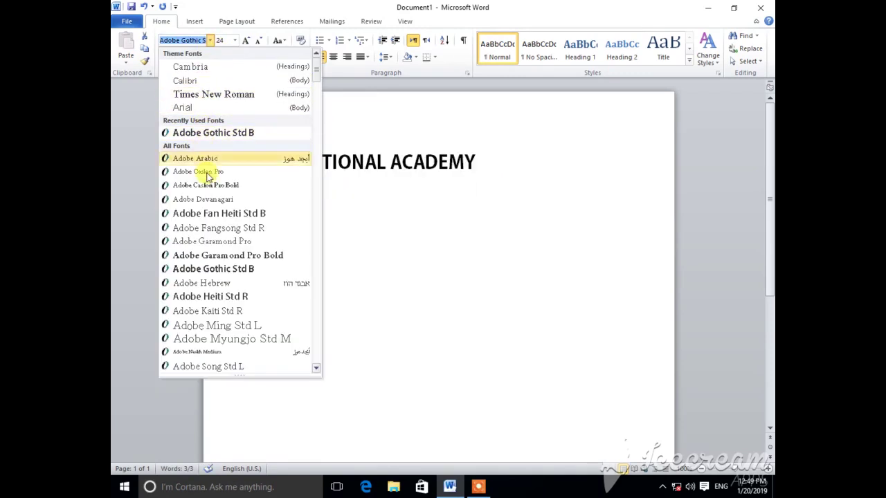
pyautogui.scroll(-1, 208, 177)
pyautogui.scroll(-2, 212, 253)
pyautogui.click(216, 299)
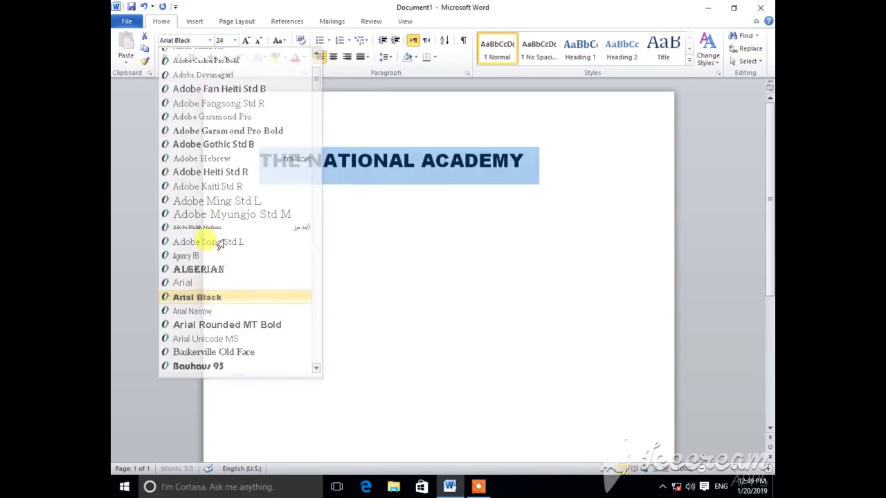
# - Resize the heading to 28 pt so it fits one line, and centre it
pyautogui.click(246, 40)
pyautogui.click(246, 40)
pyautogui.click(246, 40)
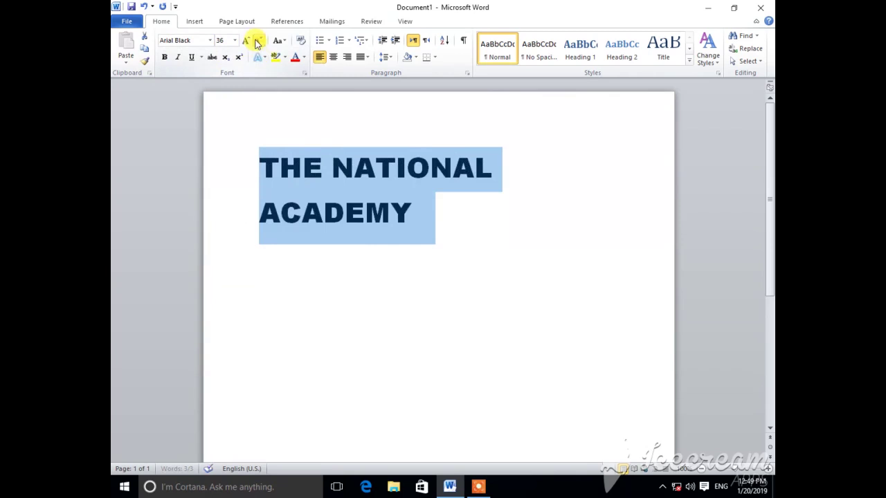
pyautogui.click(256, 42)
pyautogui.click(333, 57)
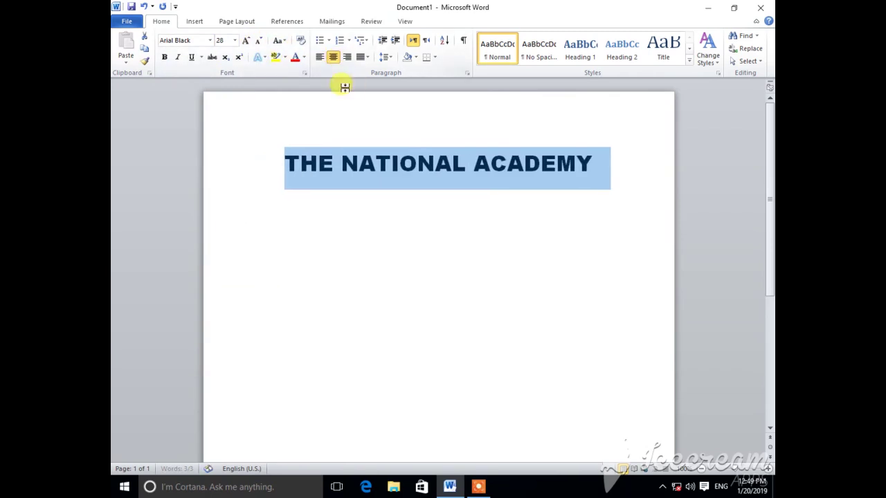
# - Deselect the heading and choose Save from the File tab for the unsaved Document1
pyautogui.click(127, 21)
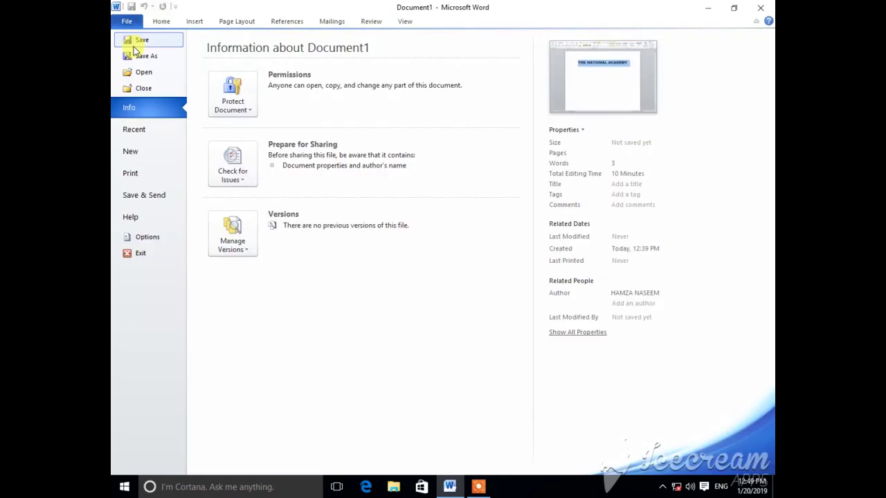
pyautogui.click(128, 21)
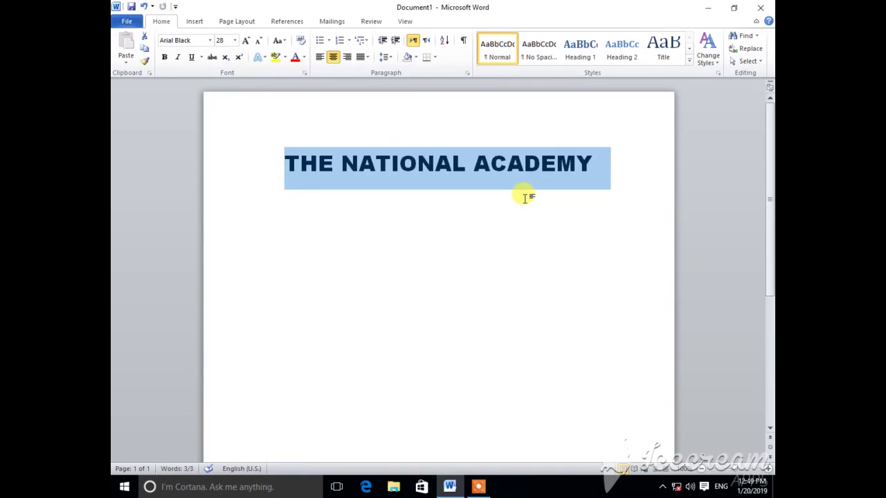
pyautogui.click(519, 199)
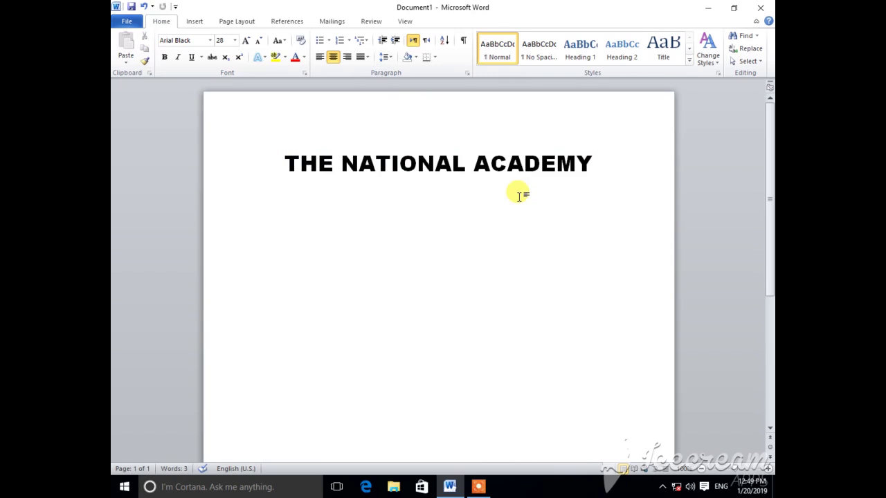
pyautogui.click(128, 21)
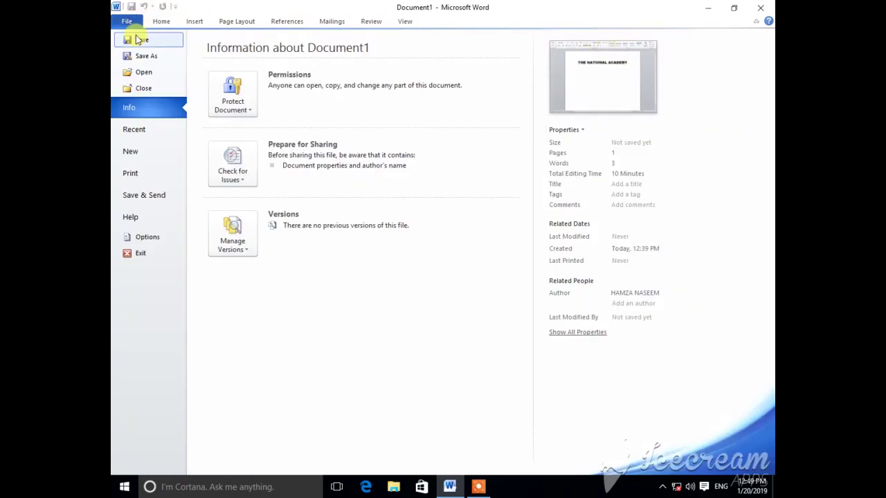
pyautogui.click(126, 21)
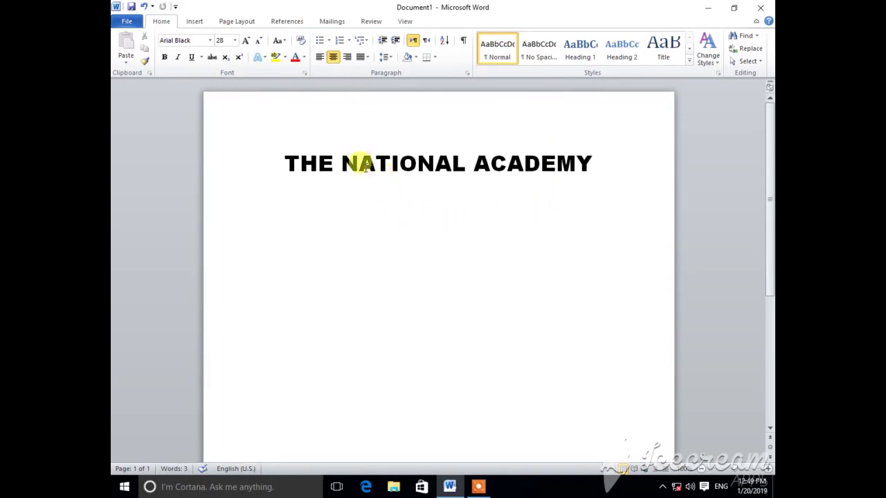
pyautogui.click(128, 21)
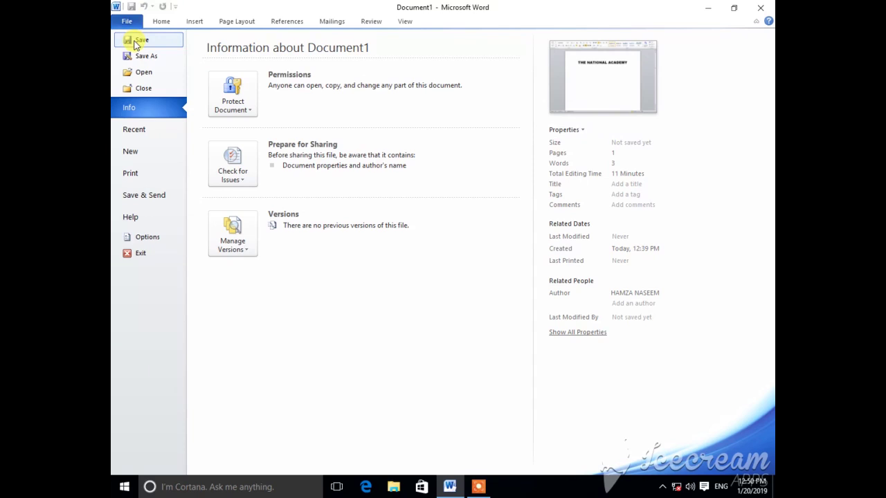
pyautogui.click(137, 40)
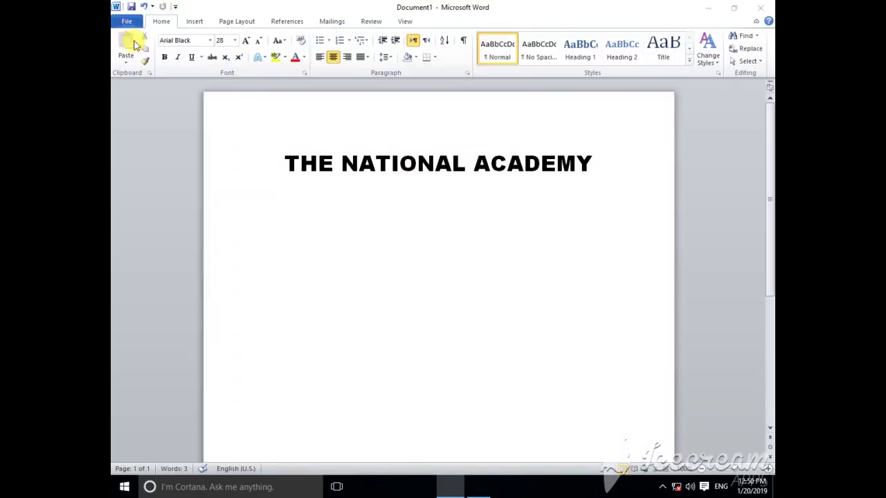
# - Save the document to the Desktop as 'THE NATIONAL ACADEMY' and minimize Word
pyautogui.moveTo(195, 9)
pyautogui.mouseDown()
pyautogui.moveTo(251, 44)
pyautogui.moveTo(312, 109)
pyautogui.mouseUp()
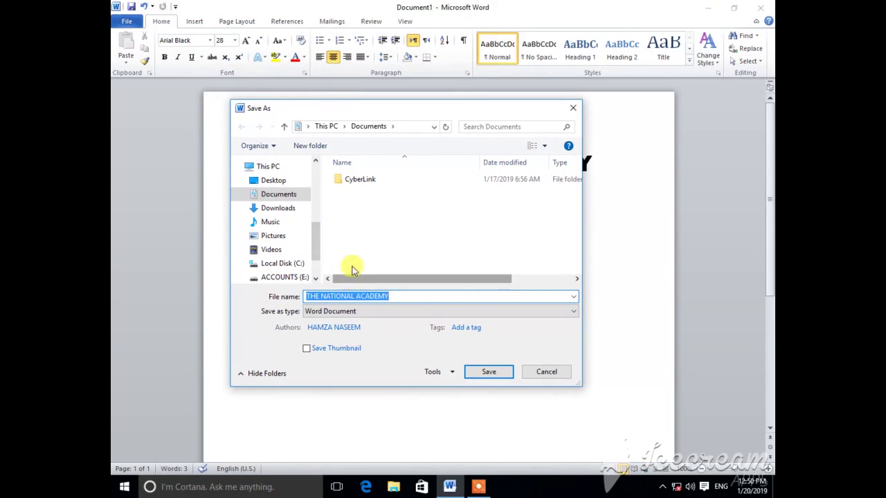
pyautogui.moveTo(282, 263)
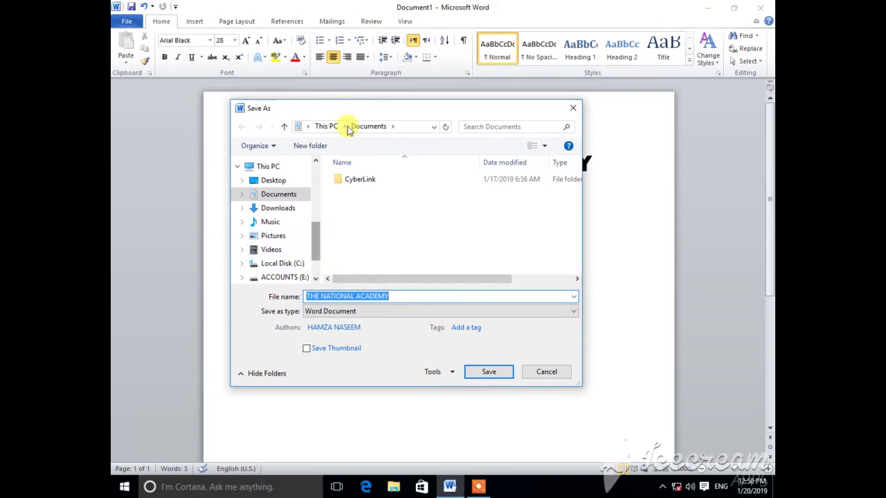
pyautogui.moveTo(357, 108); pyautogui.dragTo(362, 313)
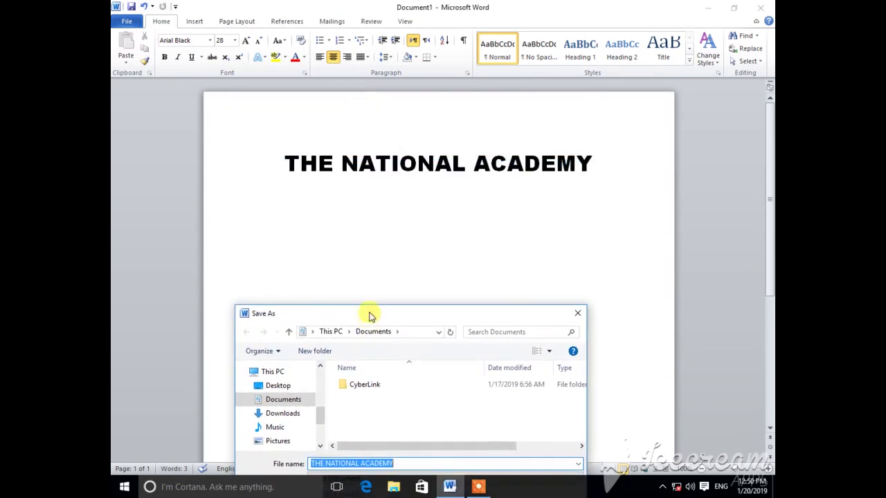
pyautogui.moveTo(408, 228); pyautogui.dragTo(415, 171)
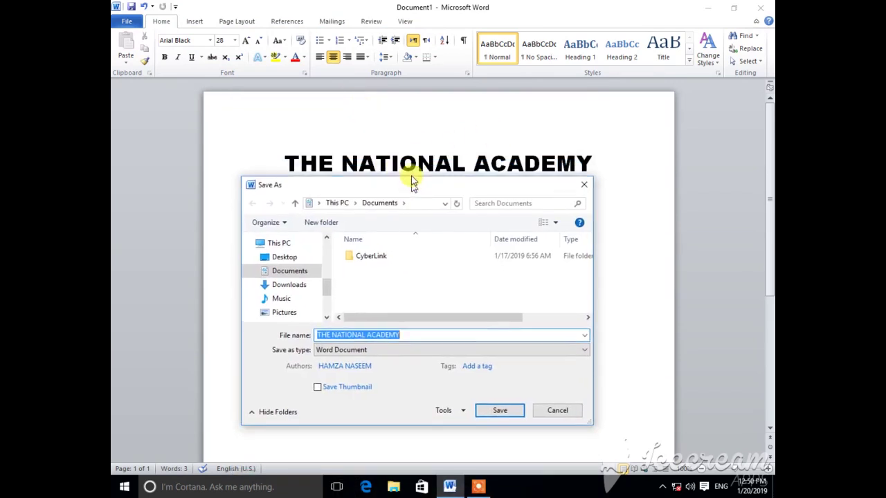
pyautogui.click(296, 246)
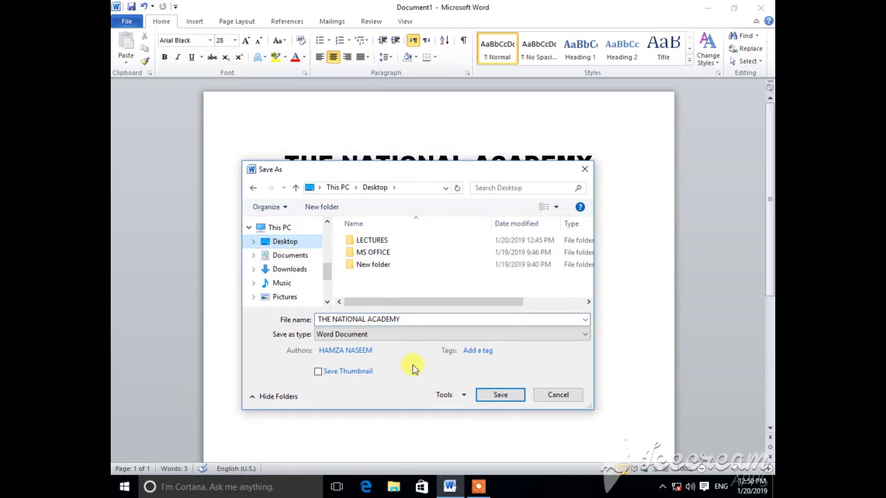
pyautogui.click(415, 320)
pyautogui.click(418, 318)
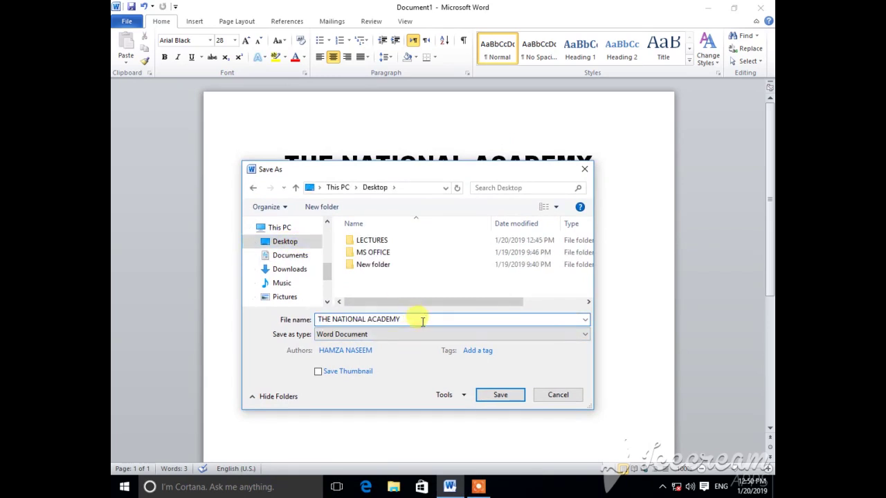
pyautogui.click(485, 398)
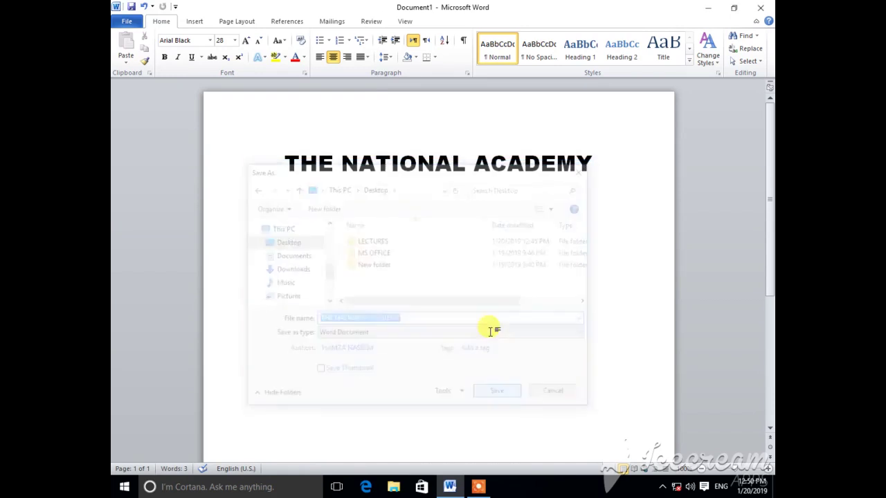
pyautogui.click(706, 7)
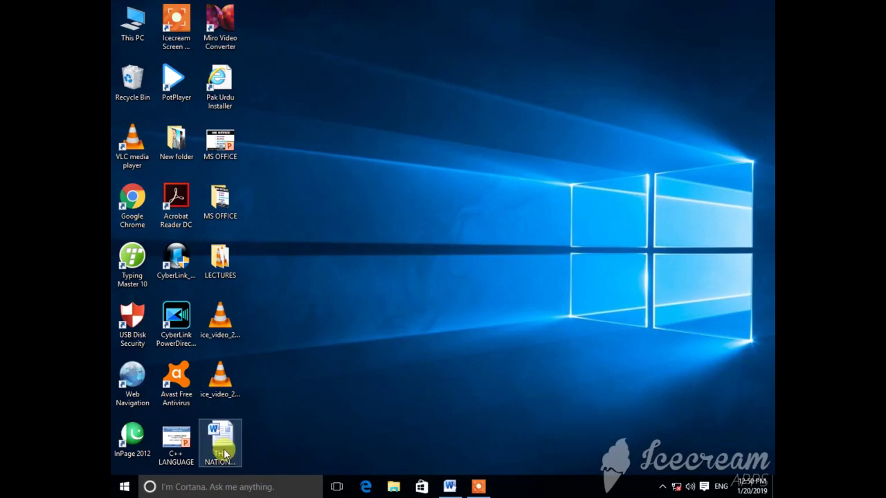
# - Double-click the THE NATIONAL ACADEMY icon on the desktop to reopen it in Word
pyautogui.doubleClick(226, 450)
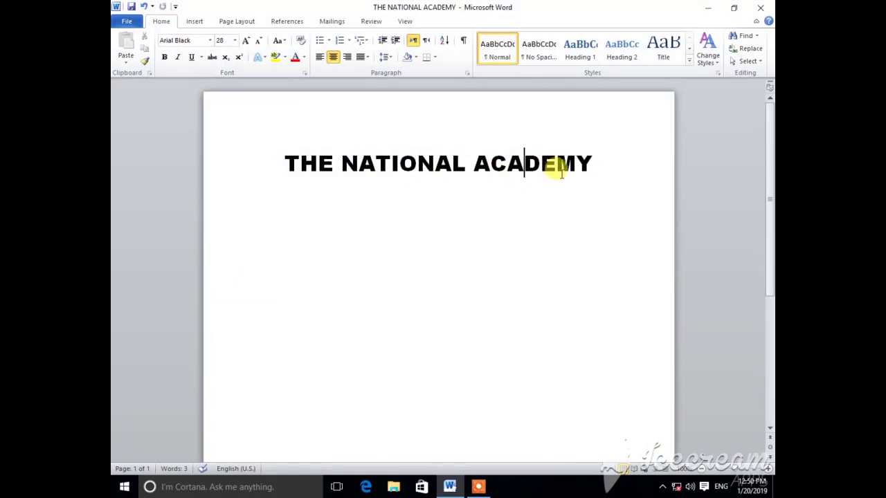
# - Start a new centred line under the heading and type CTRL+S, correcting the typo
pyautogui.click(588, 166)
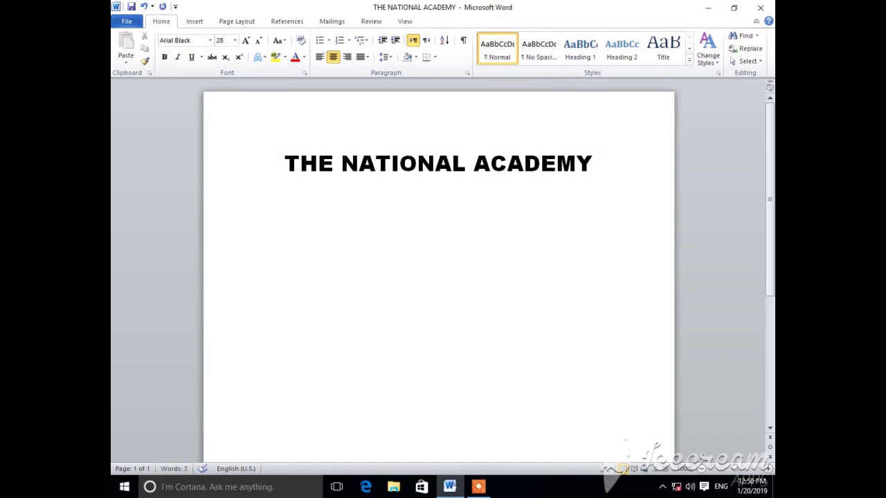
pyautogui.press('Return')
pyautogui.write('CTRO')
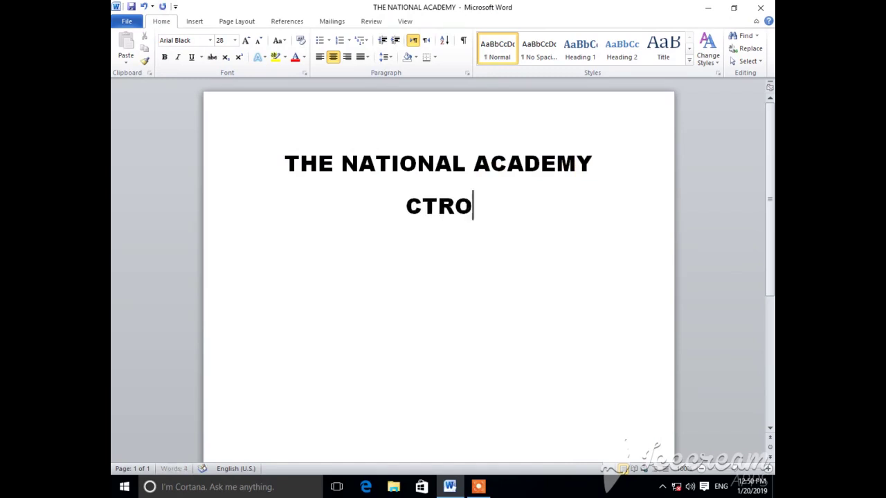
pyautogui.write('L')
pyautogui.press('BackSpace')
pyautogui.press('BackSpace')
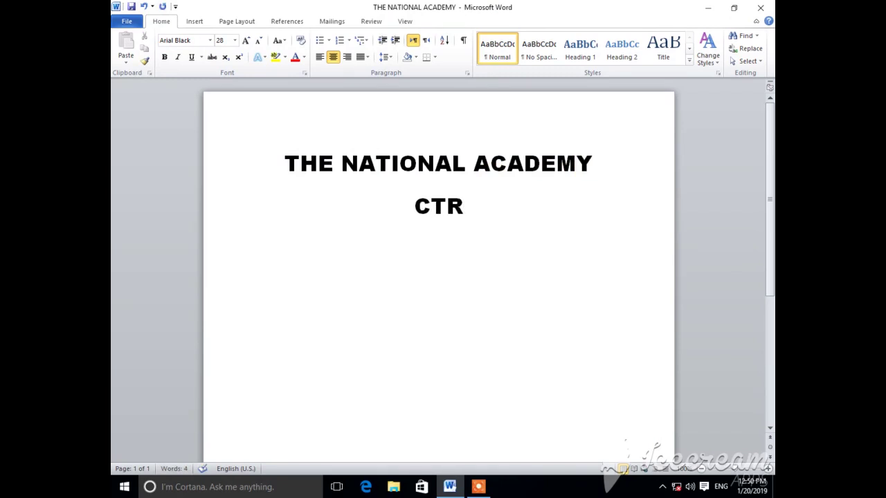
pyautogui.write('L+')
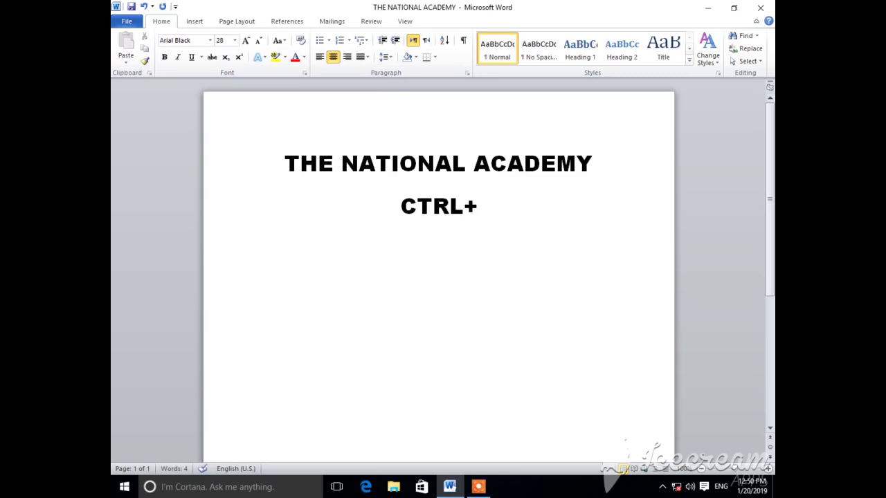
pyautogui.write('S')
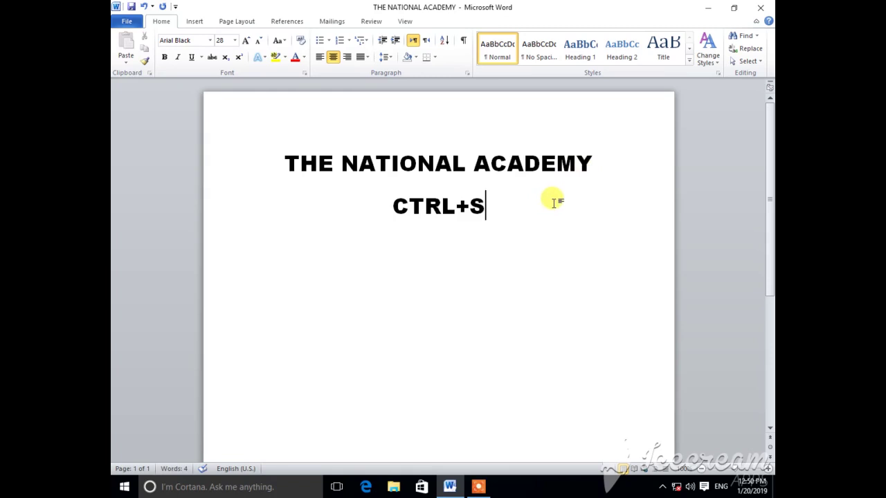
# - Show the Backstage Info page for THE NATIONAL ACADEMY document
pyautogui.click(136, 25)
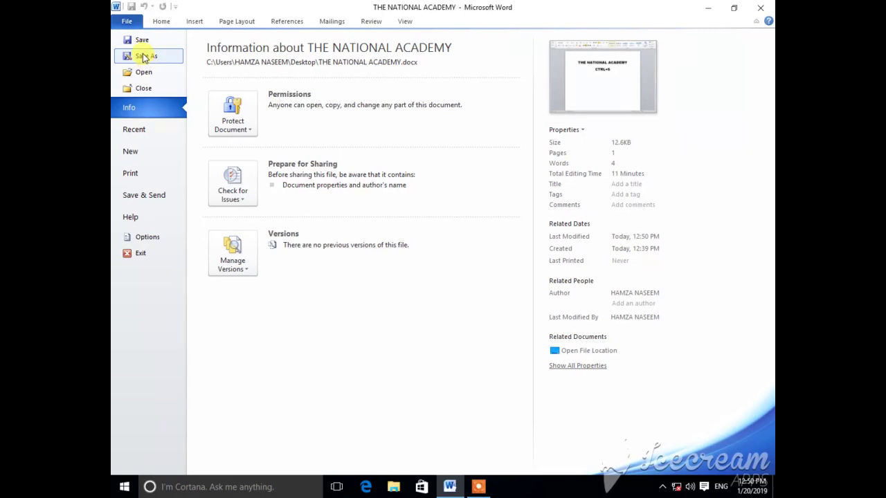
pyautogui.click(128, 22)
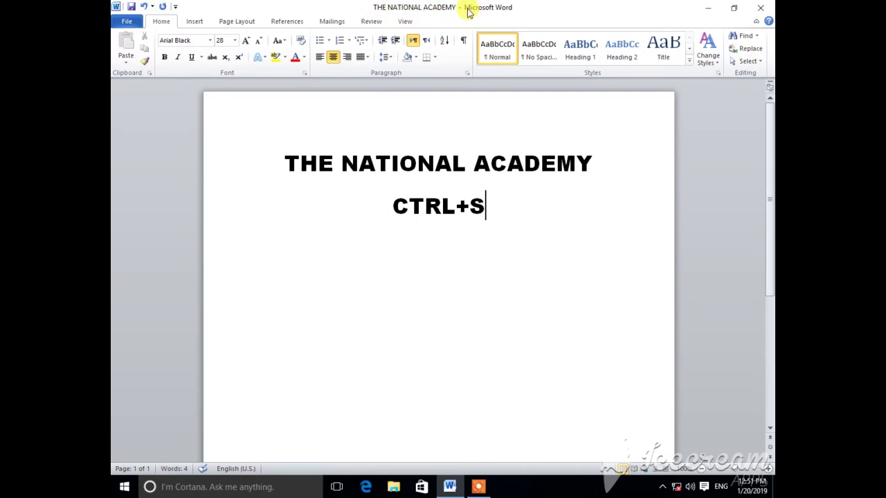
pyautogui.click(127, 21)
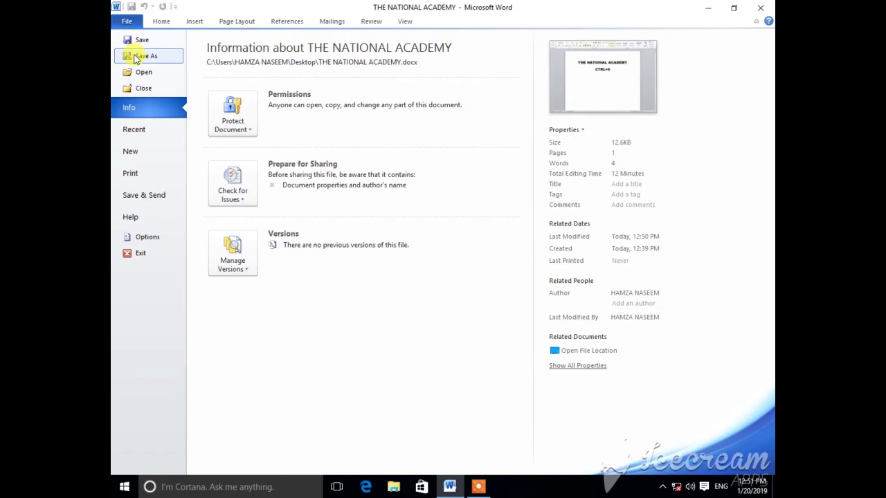
pyautogui.click(127, 21)
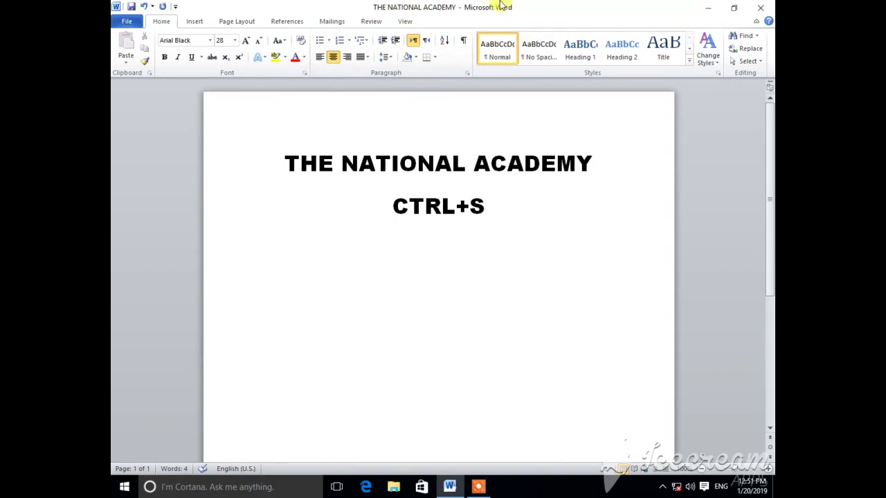
pyautogui.click(127, 20)
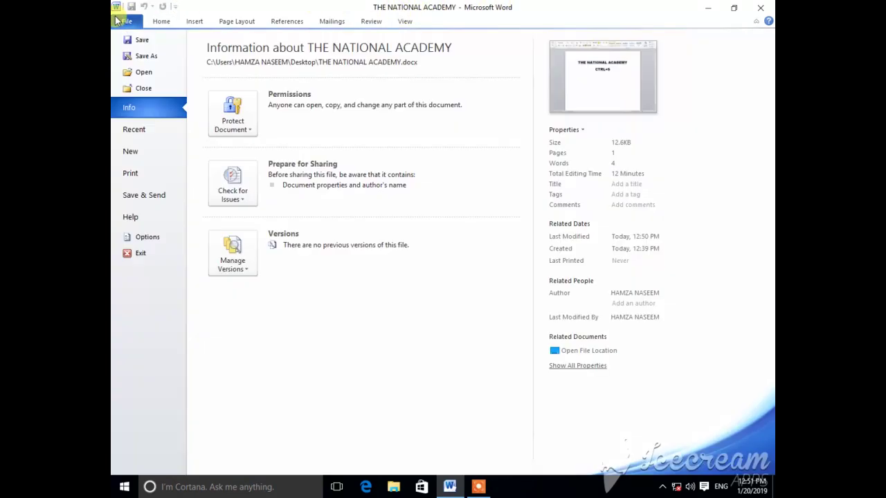
# - Save the document as 'HAMZA' in the Documents folder
pyautogui.click(139, 58)
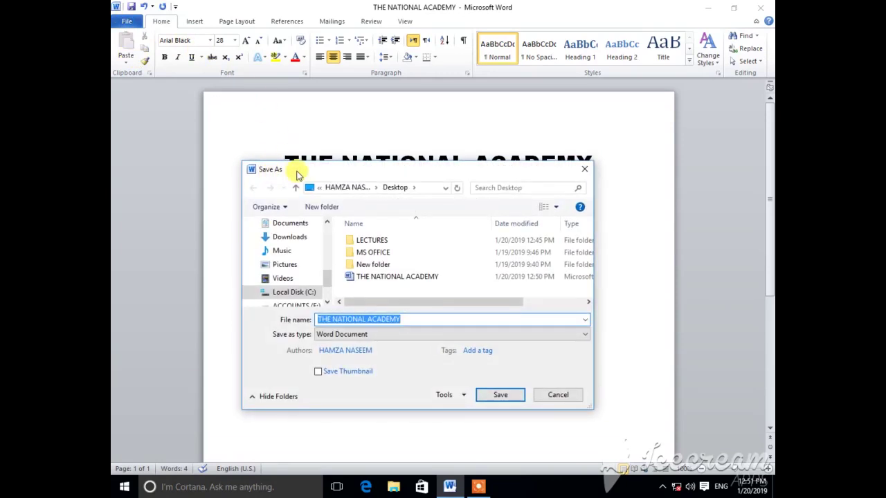
pyautogui.moveTo(297, 175); pyautogui.dragTo(303, 159)
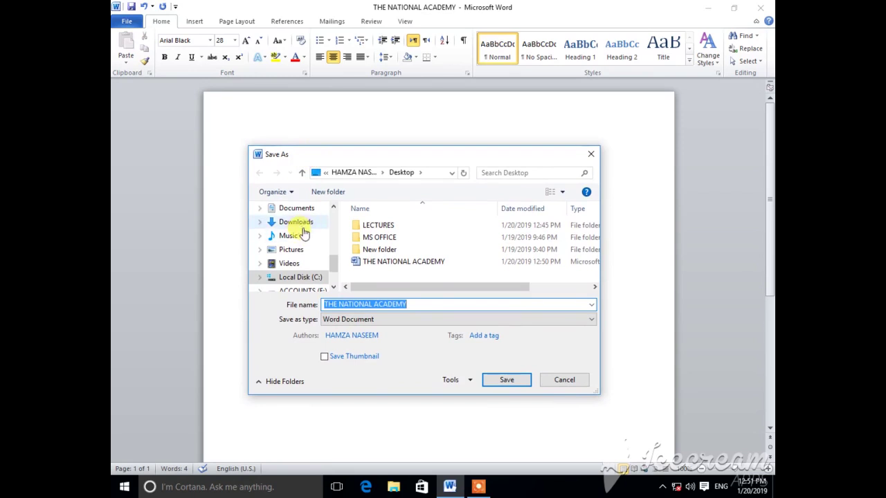
pyautogui.press('BackSpace')
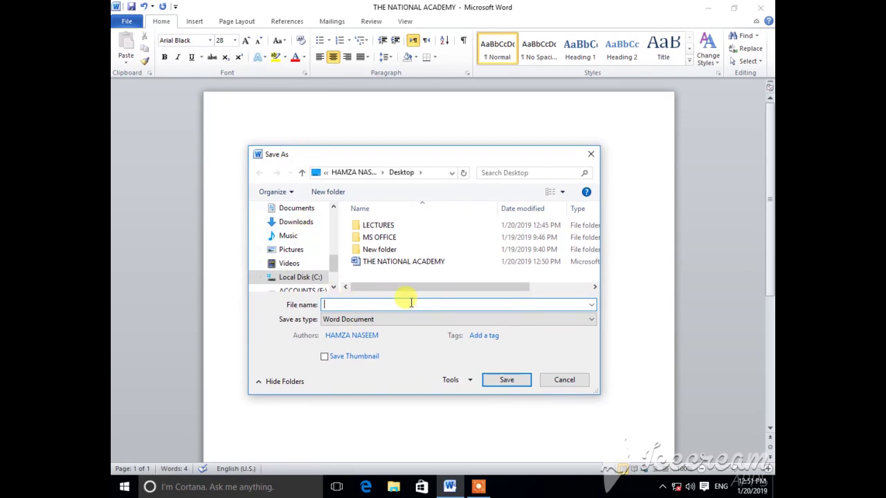
pyautogui.write('HAM')
pyautogui.write('ZA')
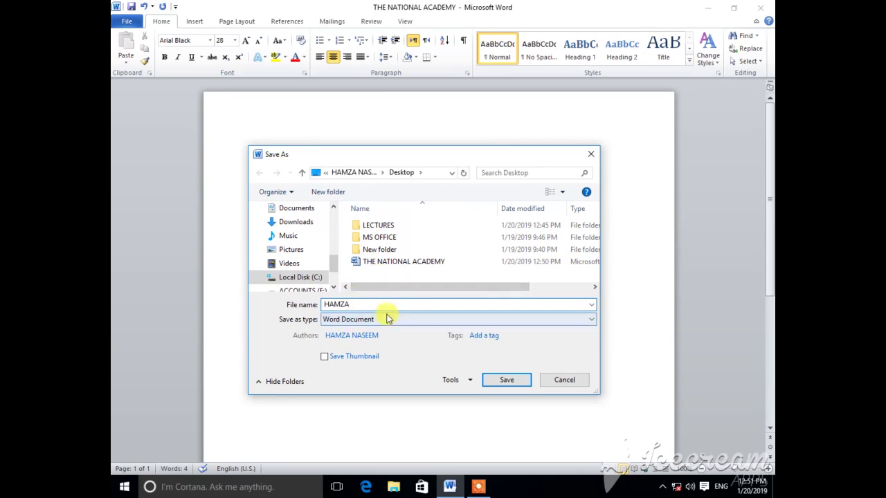
pyautogui.scroll(2, 325, 254)
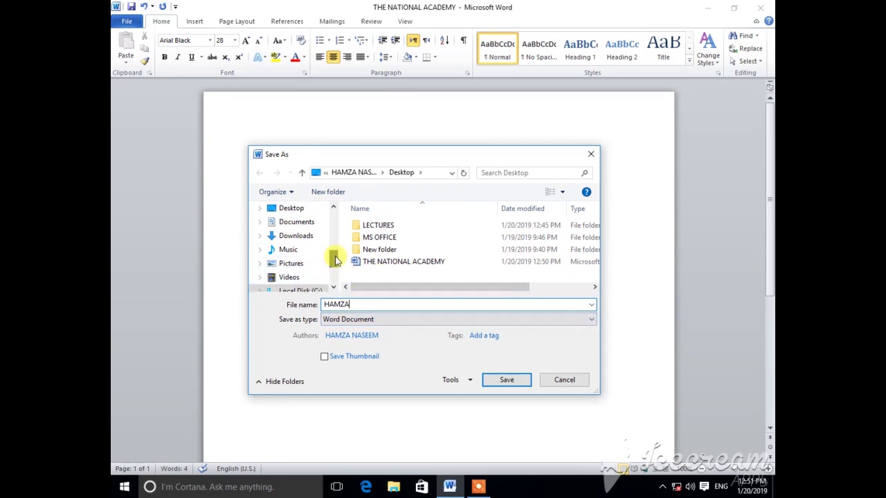
pyautogui.click(294, 260)
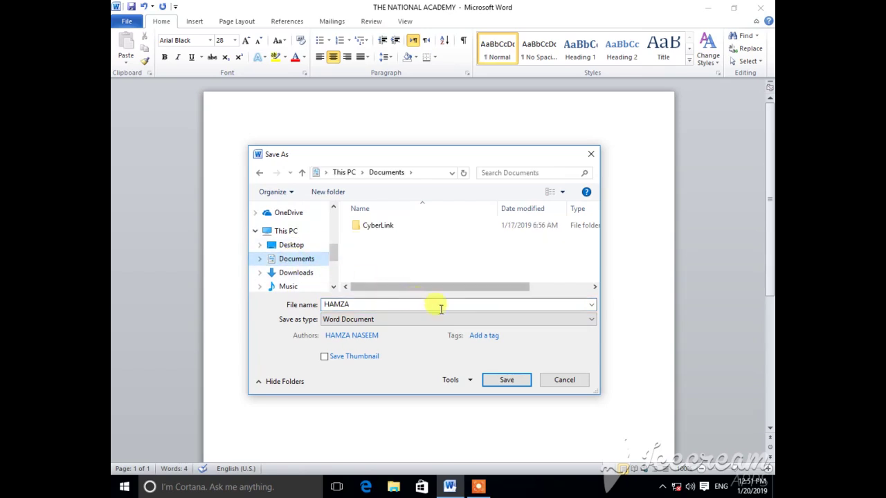
pyautogui.click(493, 383)
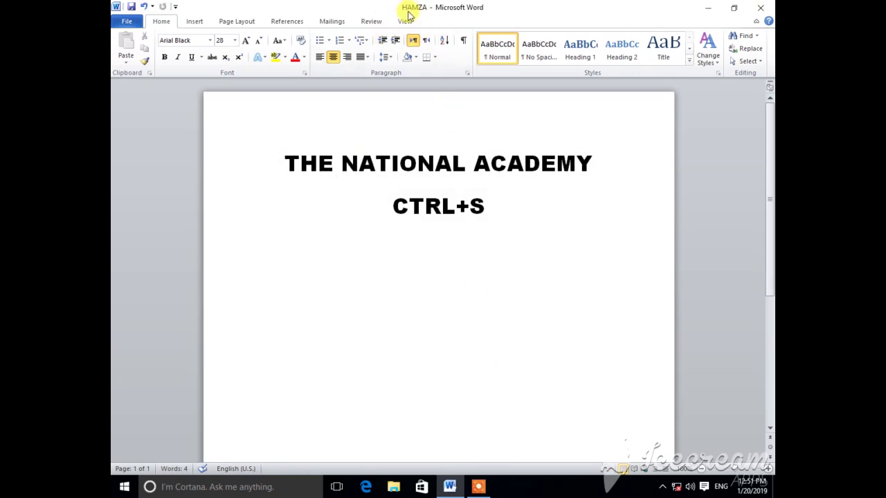
# - Minimize Word and locate the HAMZA file in This PC's Documents folder
pyautogui.click(707, 8)
pyautogui.doubleClick(113, 36)
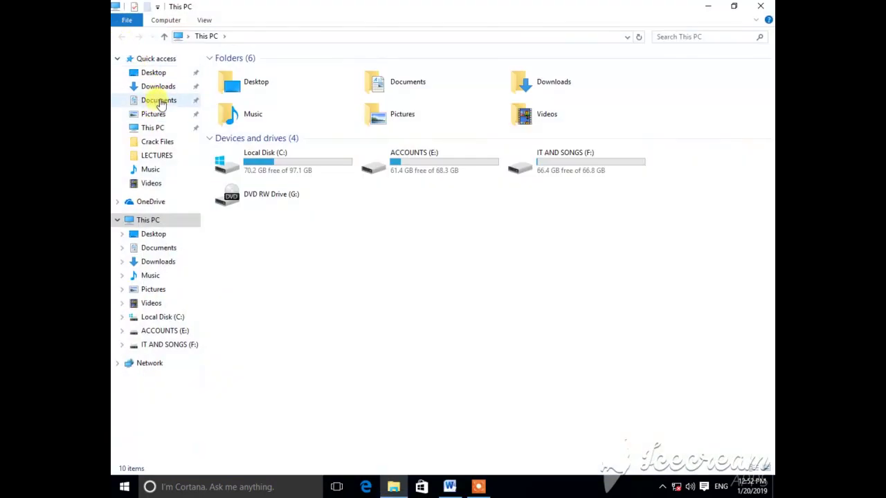
pyautogui.click(159, 101)
pyautogui.click(248, 90)
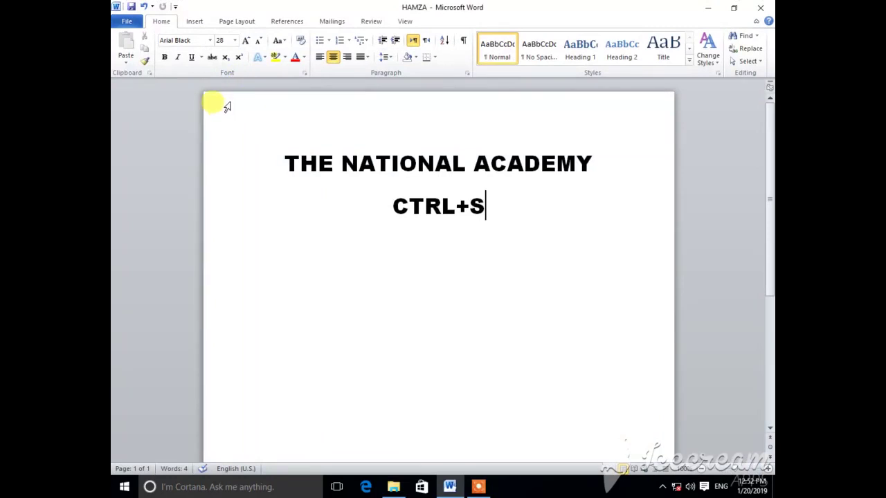
# - Add a third centred line reading F12 below CTRL+S and show HAMZA's Info page
pyautogui.press('Return')
pyautogui.write('F12')
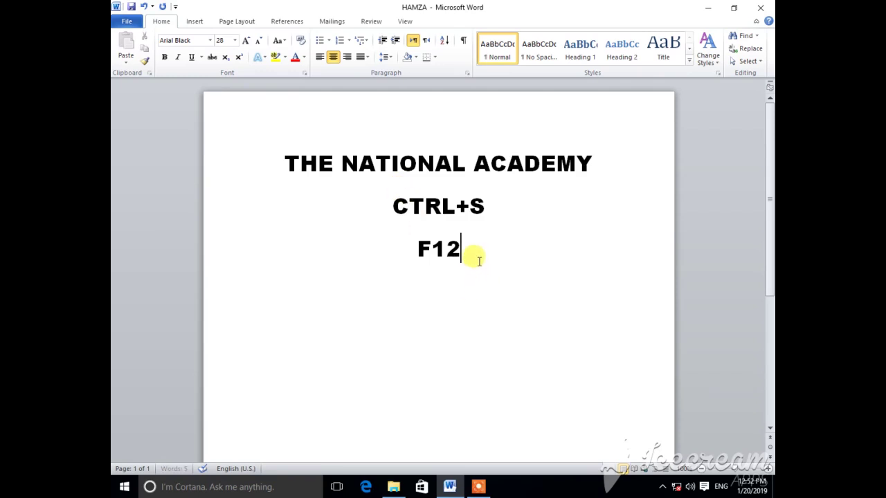
pyautogui.moveTo(475, 257); pyautogui.dragTo(424, 257)
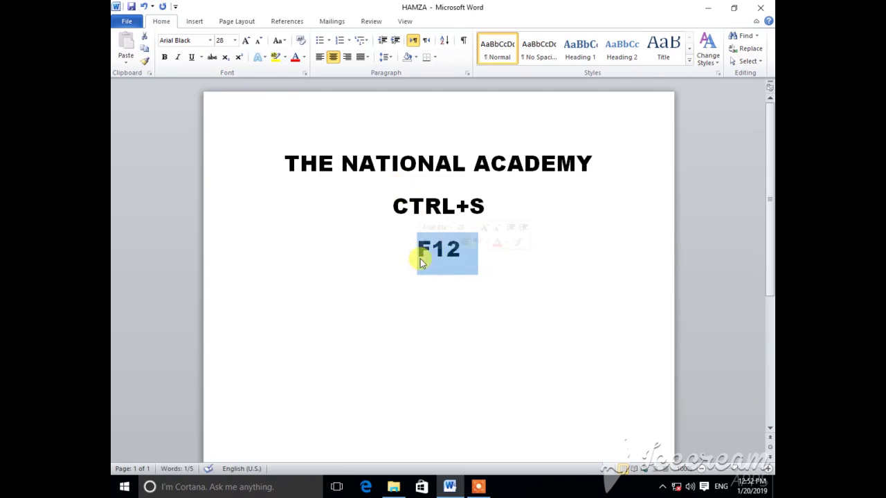
pyautogui.click(418, 259)
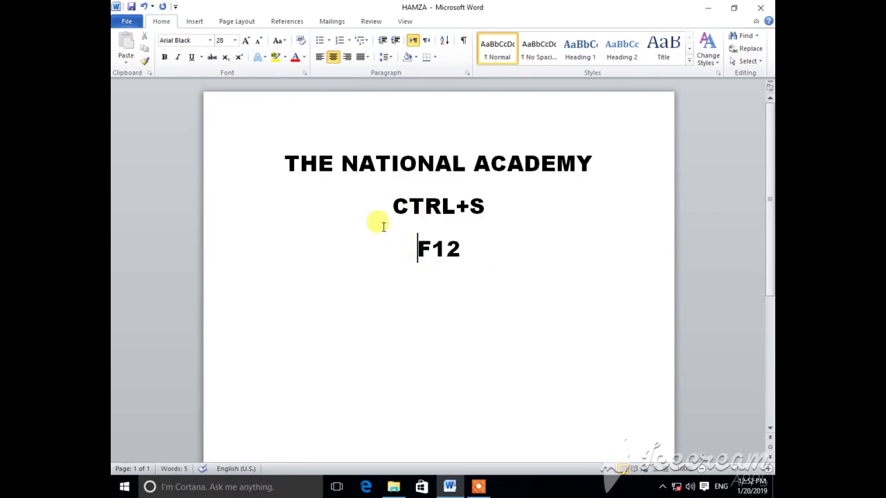
pyautogui.click(118, 22)
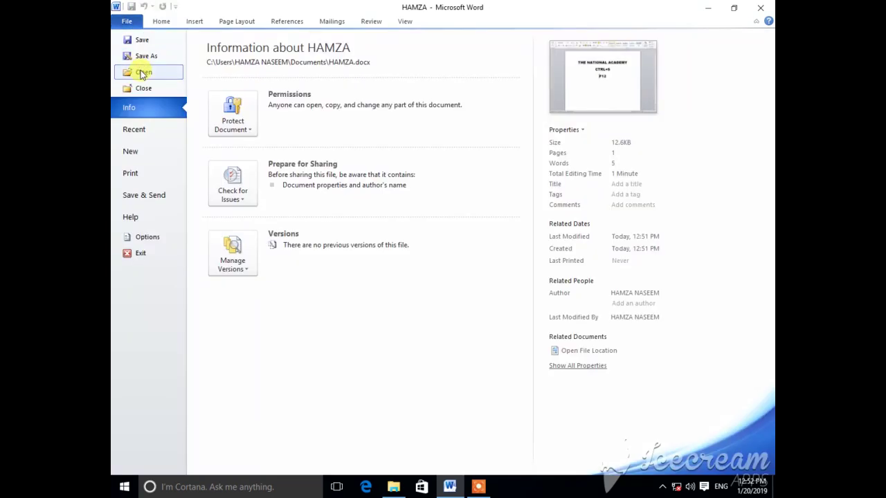
pyautogui.click(125, 21)
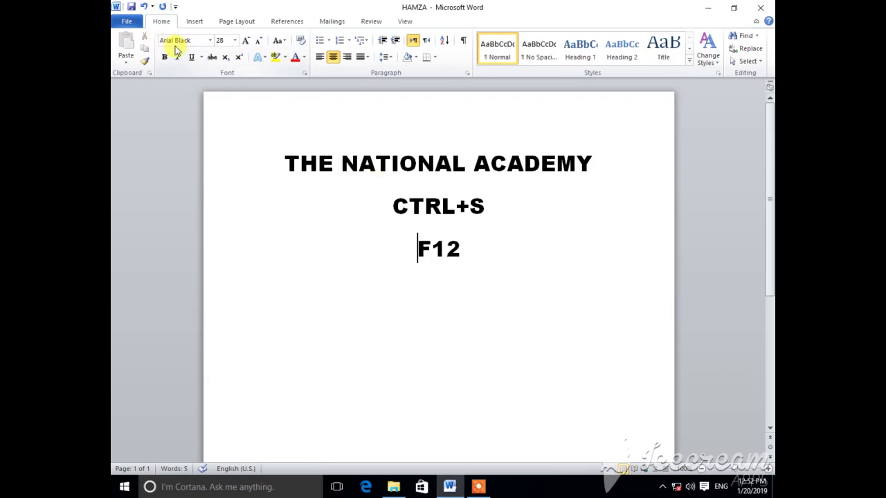
pyautogui.click(128, 22)
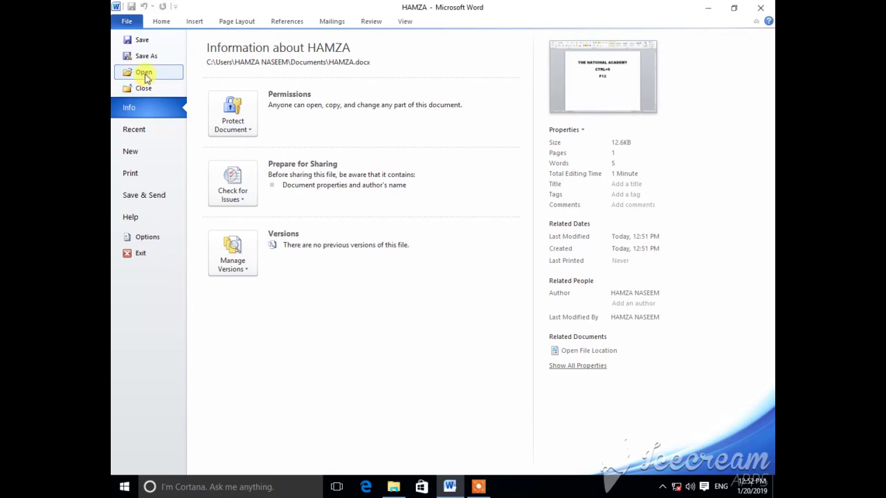
pyautogui.click(144, 73)
# - Open THE NATIONAL ACADEMY document from the Desktop folder in the Open dialog
pyautogui.moveTo(183, 10); pyautogui.dragTo(247, 74)
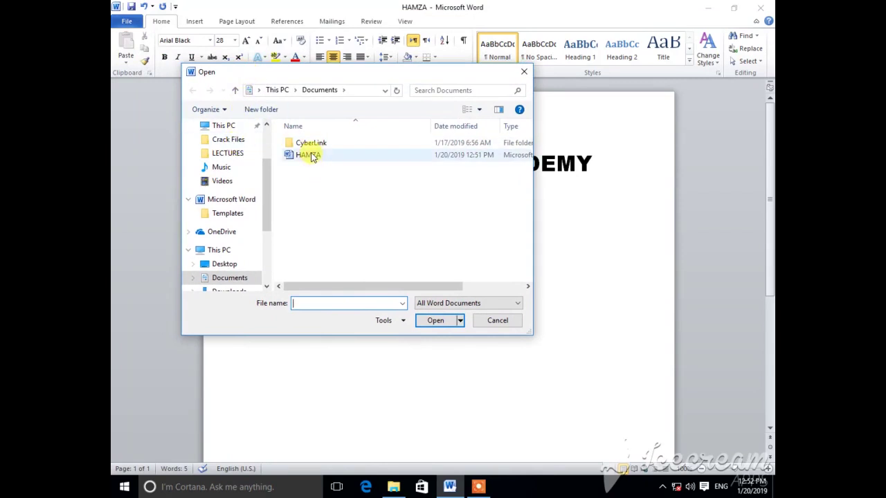
pyautogui.scroll(-1, 266, 192)
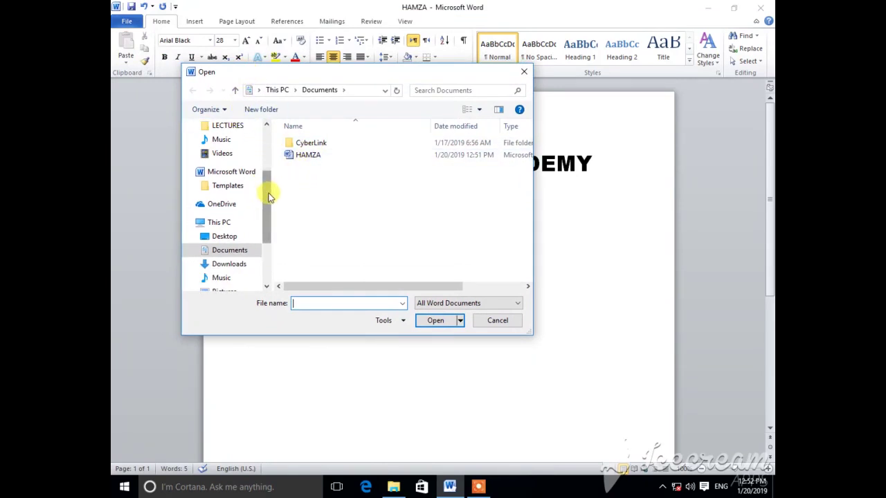
pyautogui.click(234, 237)
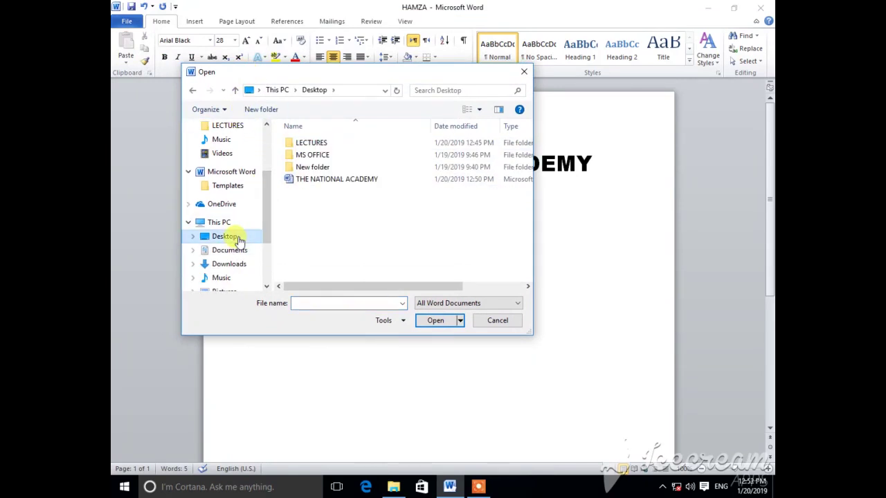
pyautogui.click(318, 183)
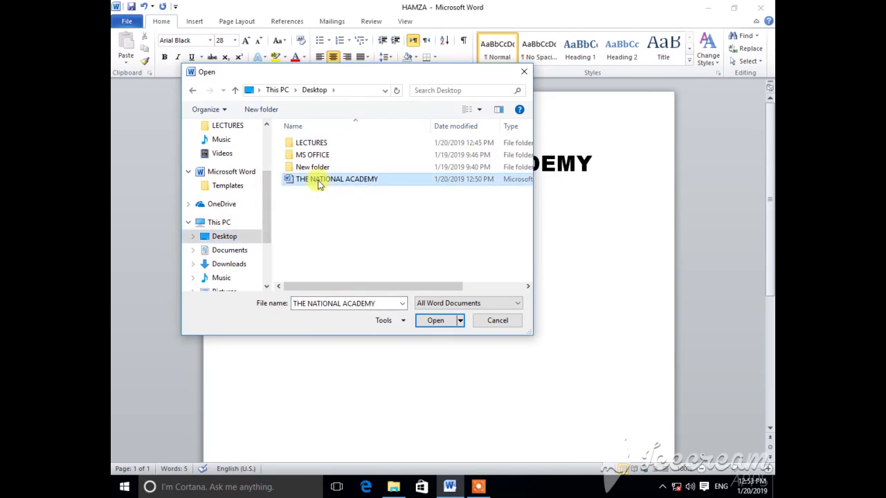
pyautogui.click(434, 320)
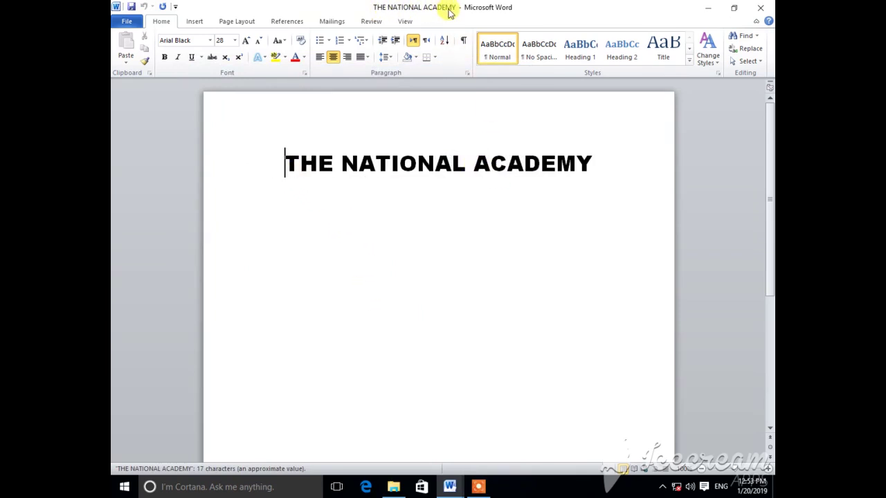
# - Add a new centred line reading CTRL+O under the heading
pyautogui.click(448, 211)
pyautogui.click(604, 182)
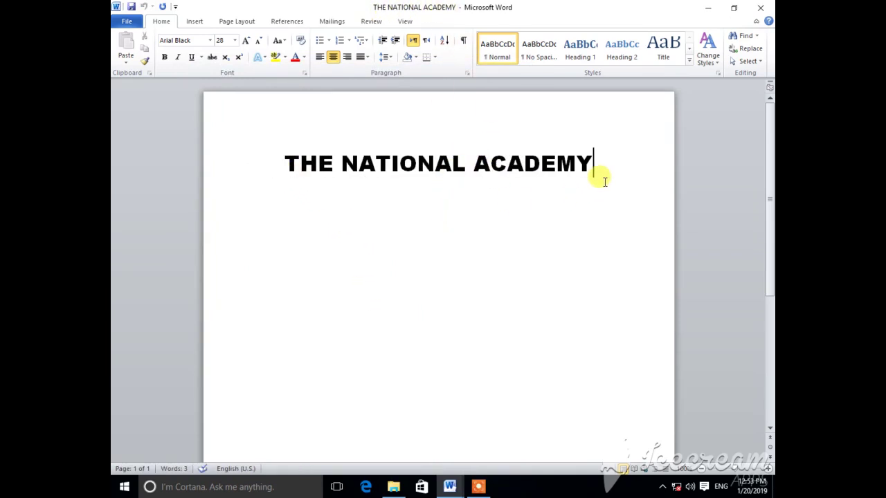
pyautogui.press('Return')
pyautogui.write('CTR')
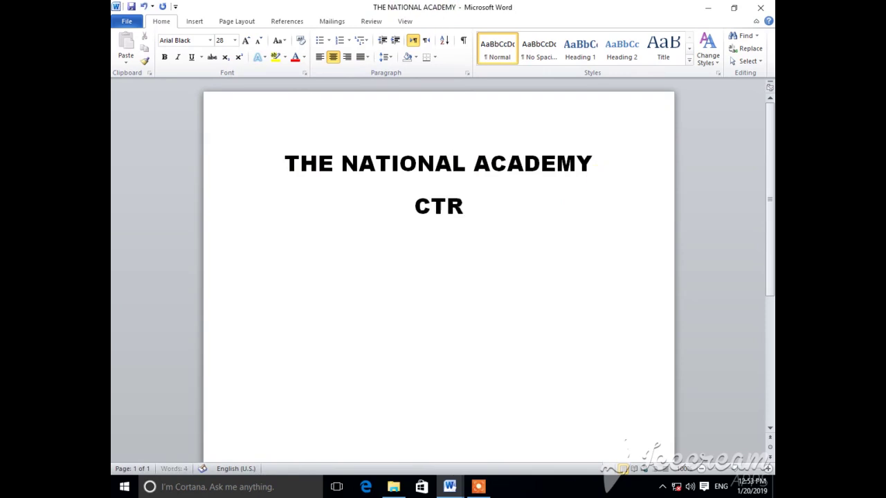
pyautogui.write('L+O')
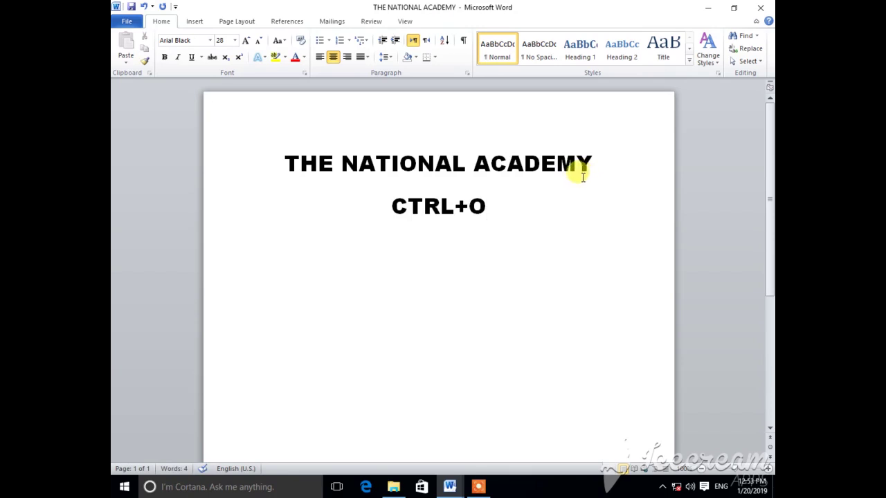
# - Close THE NATIONAL ACADEMY from the File tab without saving changes
pyautogui.click(126, 22)
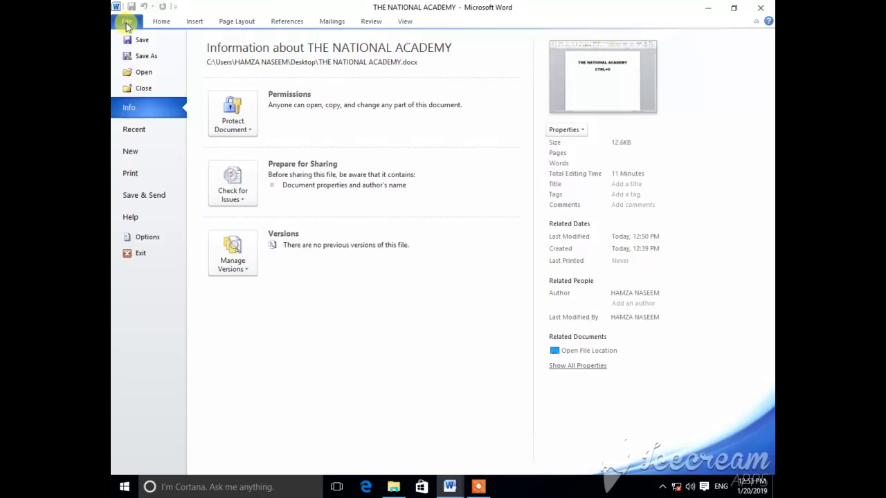
pyautogui.click(136, 89)
pyautogui.click(446, 256)
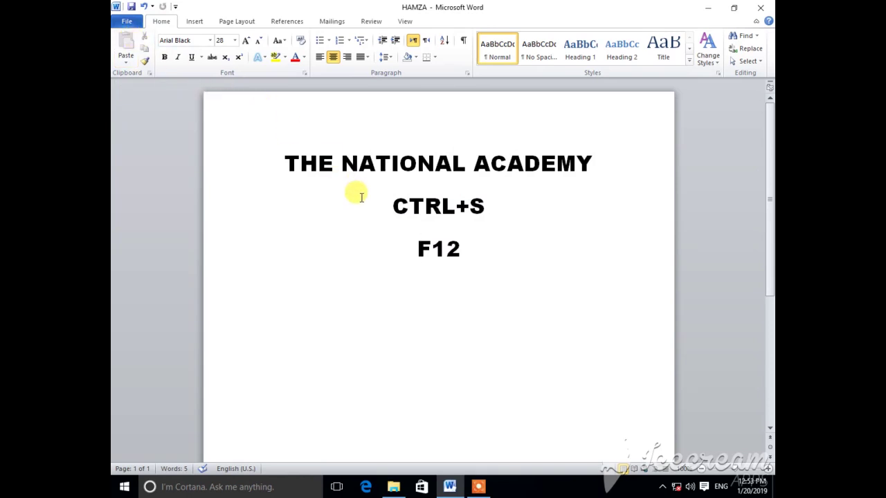
# - Add a corrected 'CTRL+W' line above F12 in HAMZA, then close the document with Ctrl+W
pyautogui.press('Return')
pyautogui.write('CT')
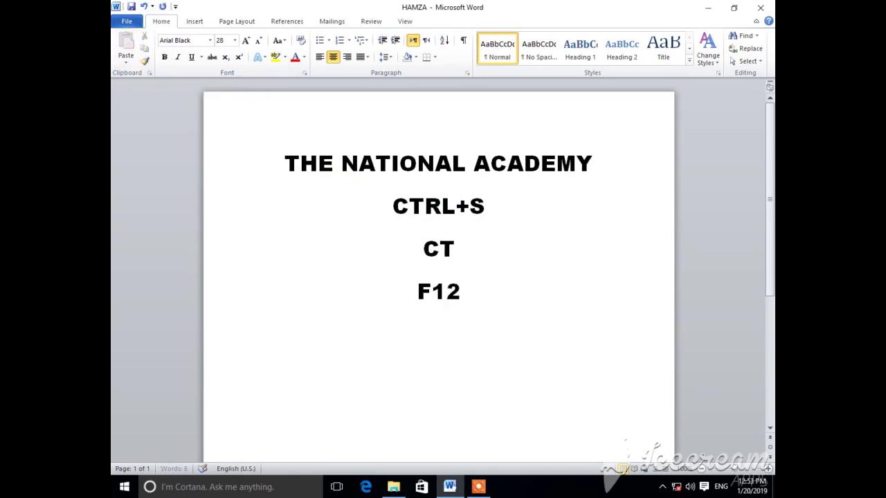
pyautogui.write('RO+W')
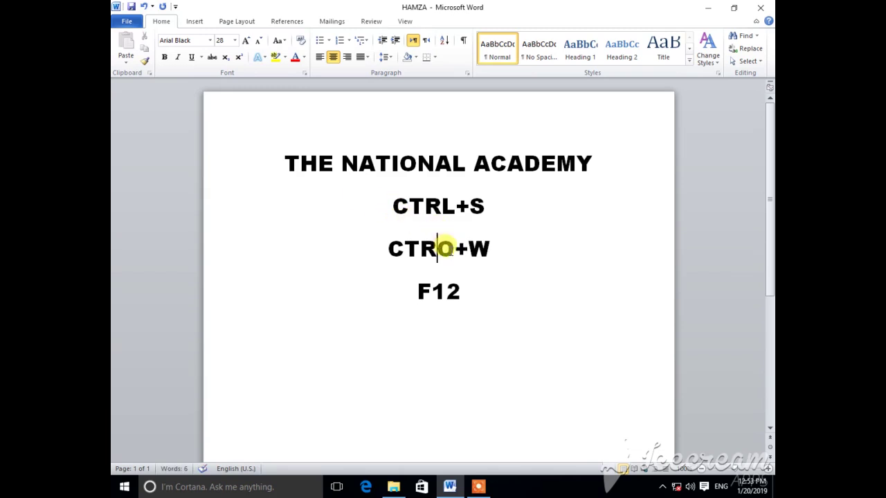
pyautogui.click(453, 249)
pyautogui.press('BackSpace')
pyautogui.write('L')
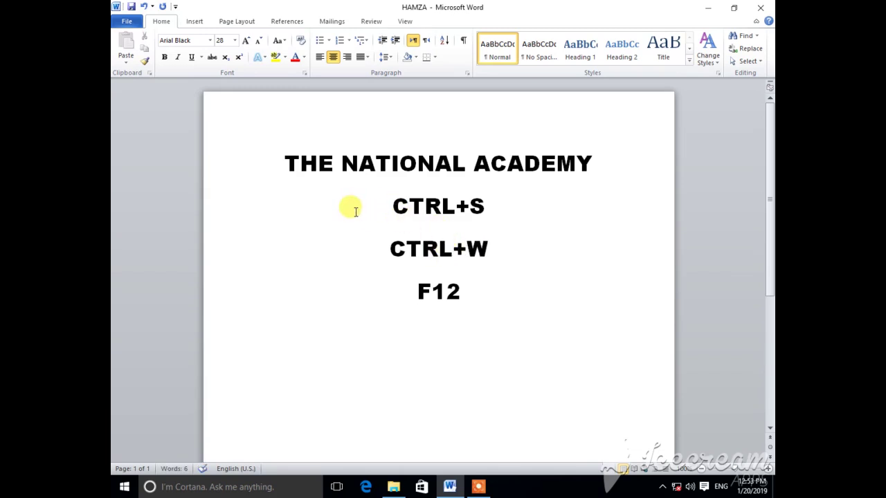
pyautogui.hotkey('ctrl', 'w')
pyautogui.click(391, 255)
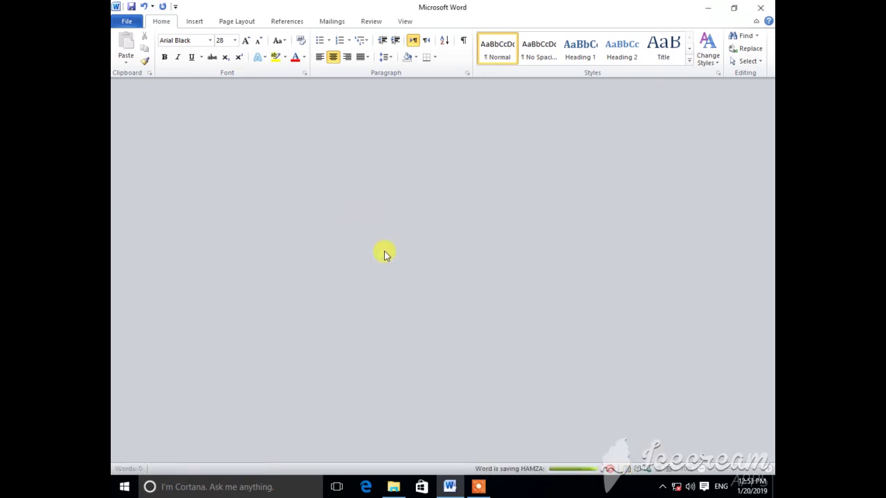
pyautogui.hotkey('ctrl', 'n')
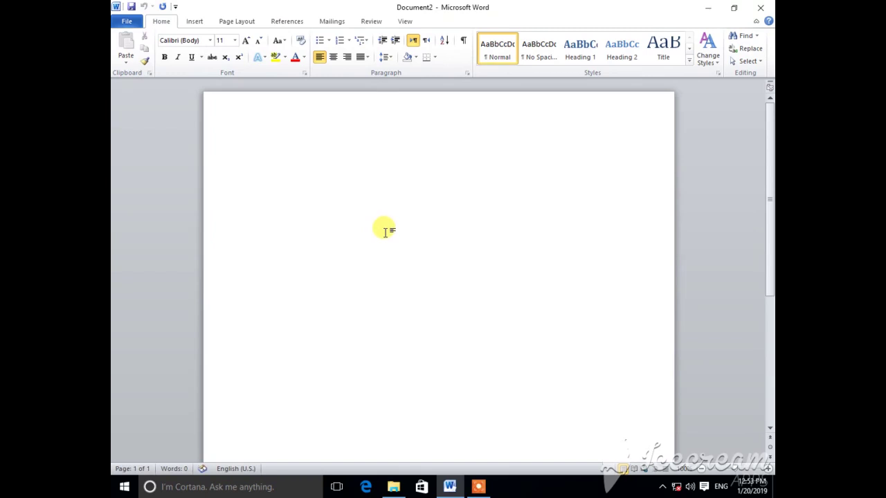
pyautogui.hotkey('ctrl', 'w')
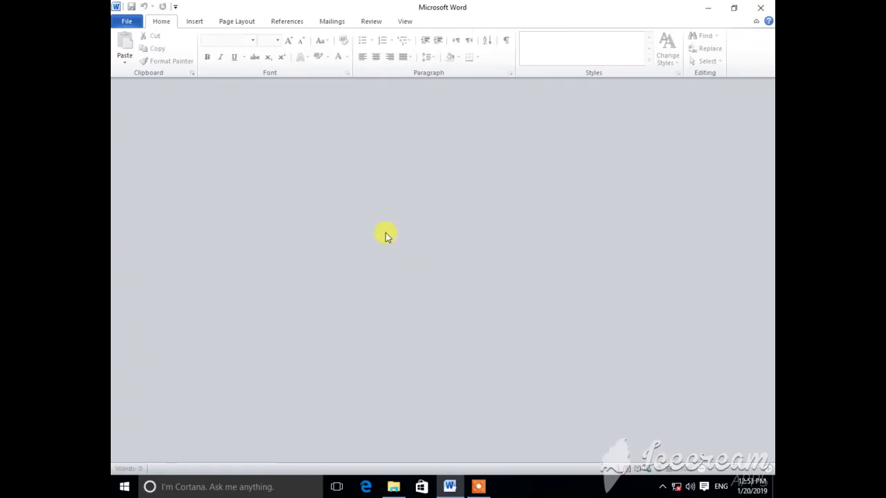